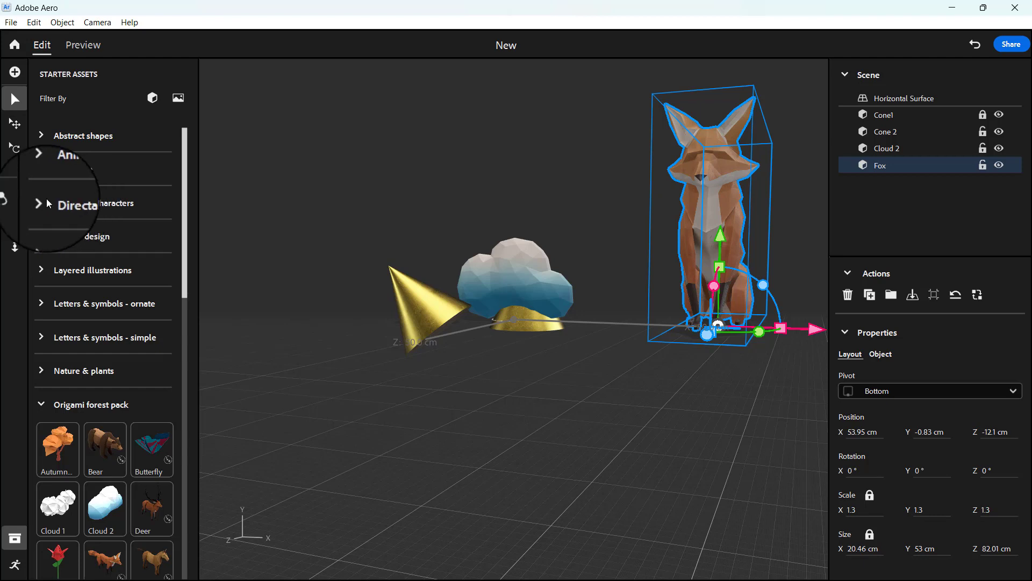
Add the Emma character from the directable characters to the scene
click(46, 200)
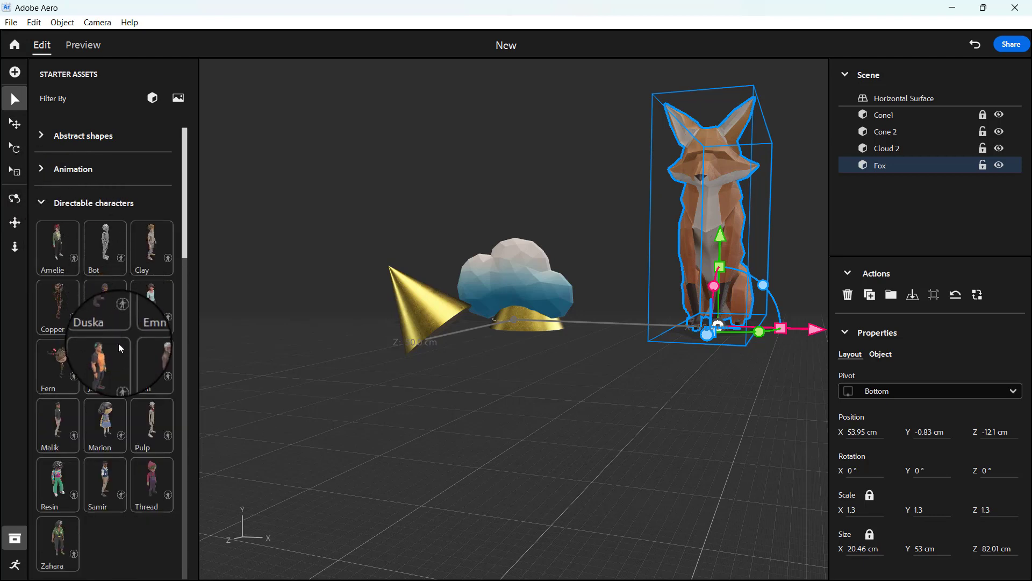
click(149, 304)
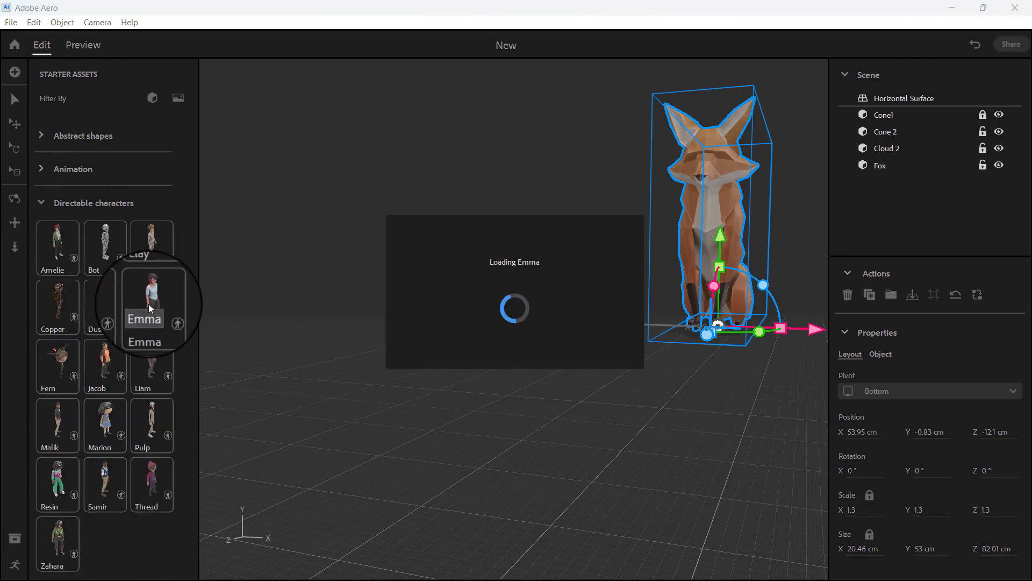
Expand the animation assets and browse through the other starter asset packs
click(44, 171)
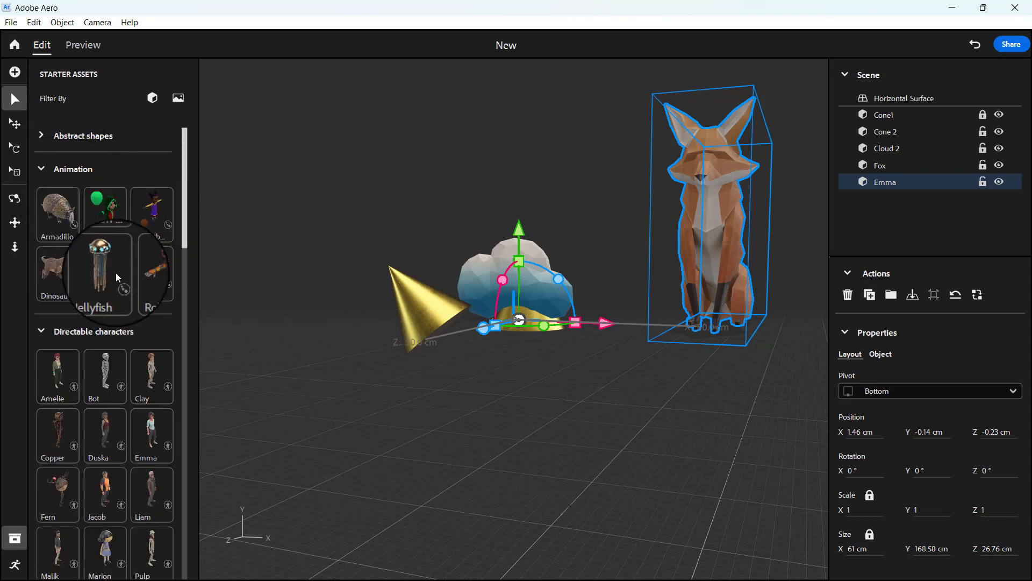
scroll(107, 452, down, 15)
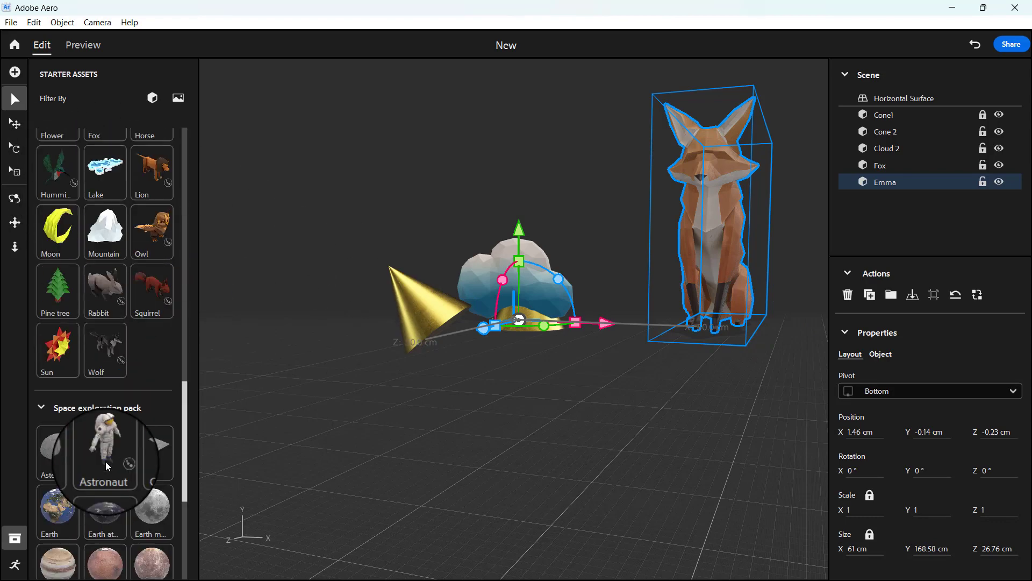
scroll(97, 377, down, 5)
scroll(80, 271, up, 20)
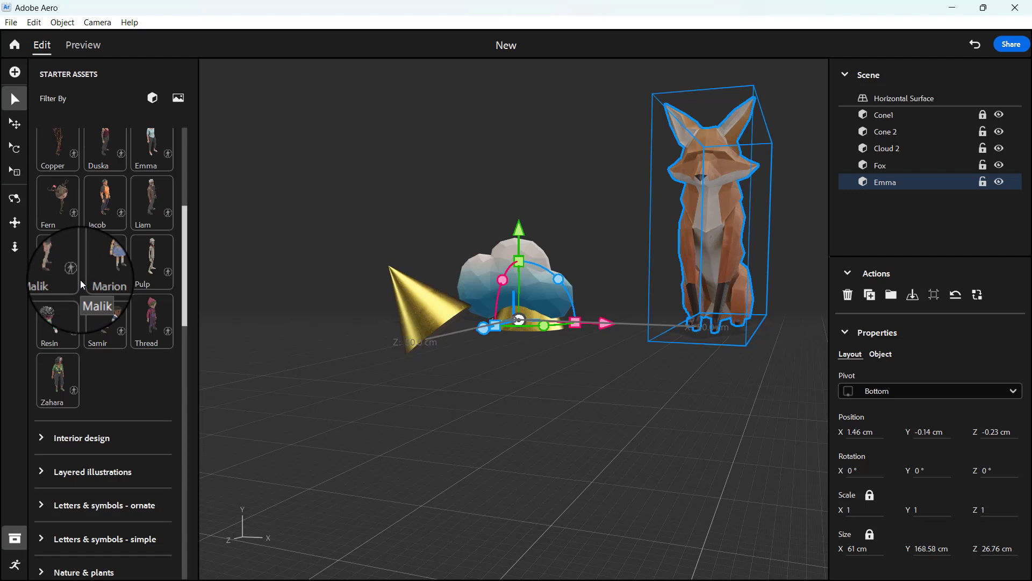
scroll(90, 217, up, 5)
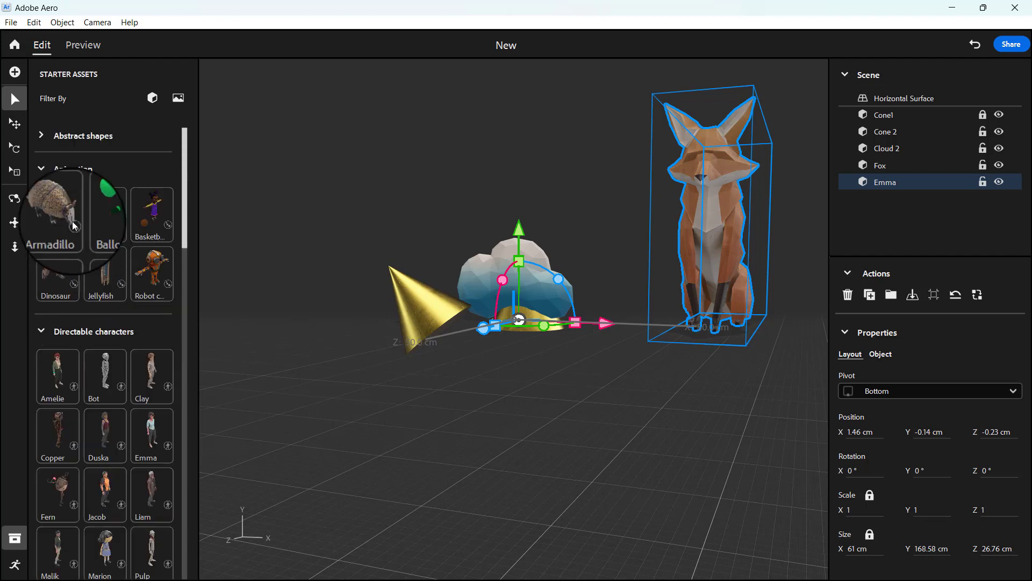
Show the Behaviors workspace and select the tilted gold cone in the scene
click(15, 565)
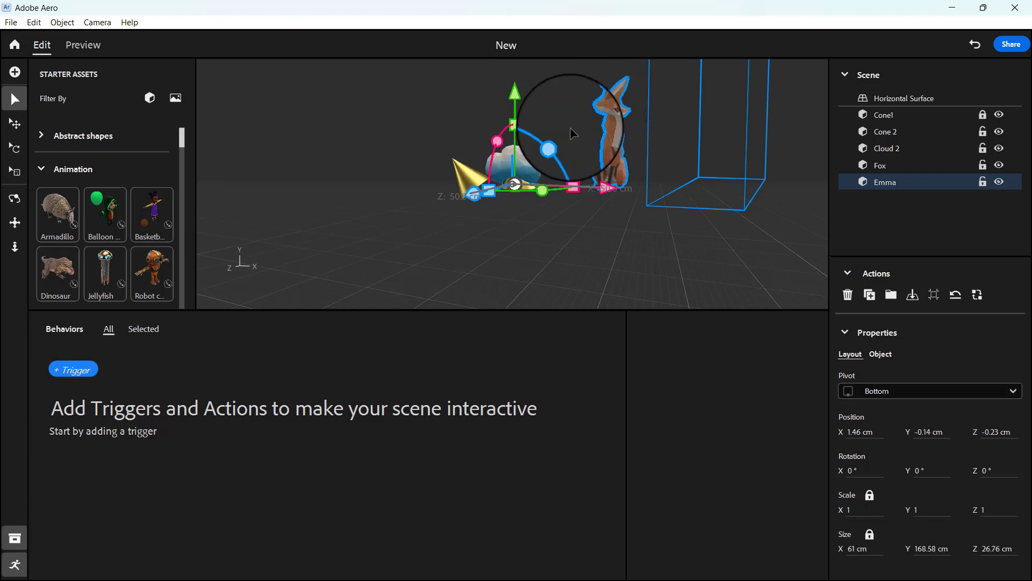
drag(478, 197, 476, 203)
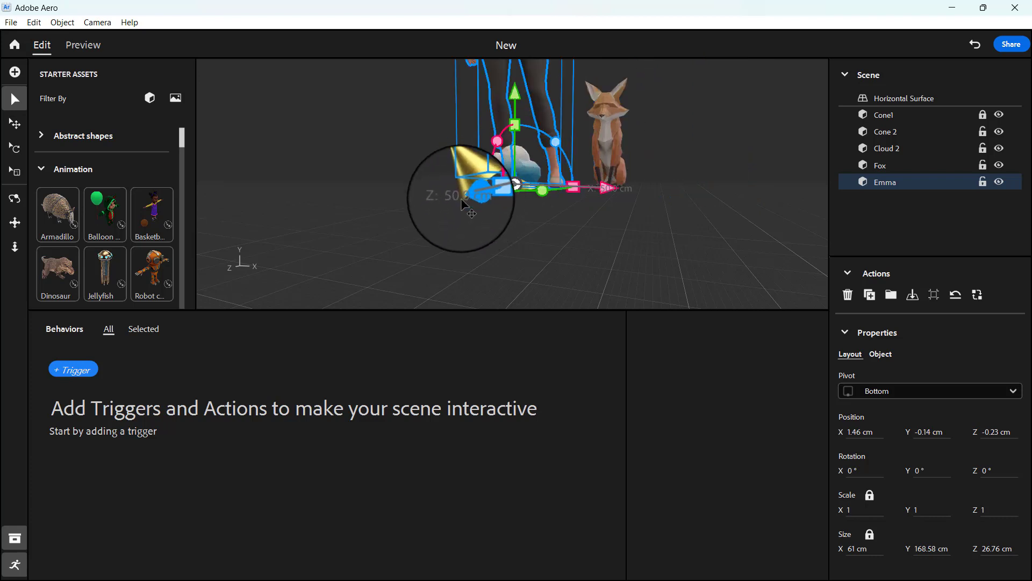
click(463, 173)
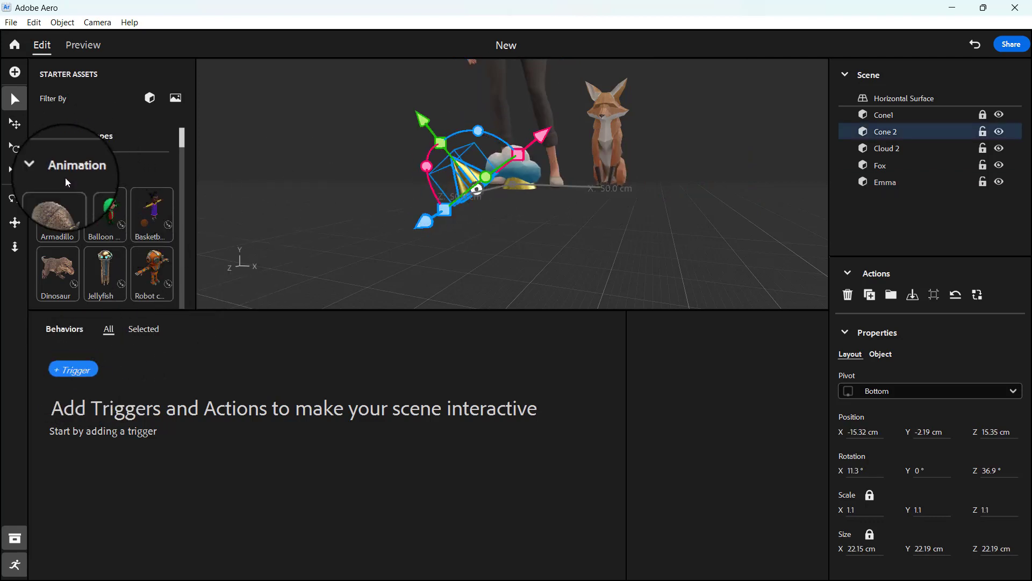
scroll(66, 180, down, 5)
scroll(85, 166, up, 5)
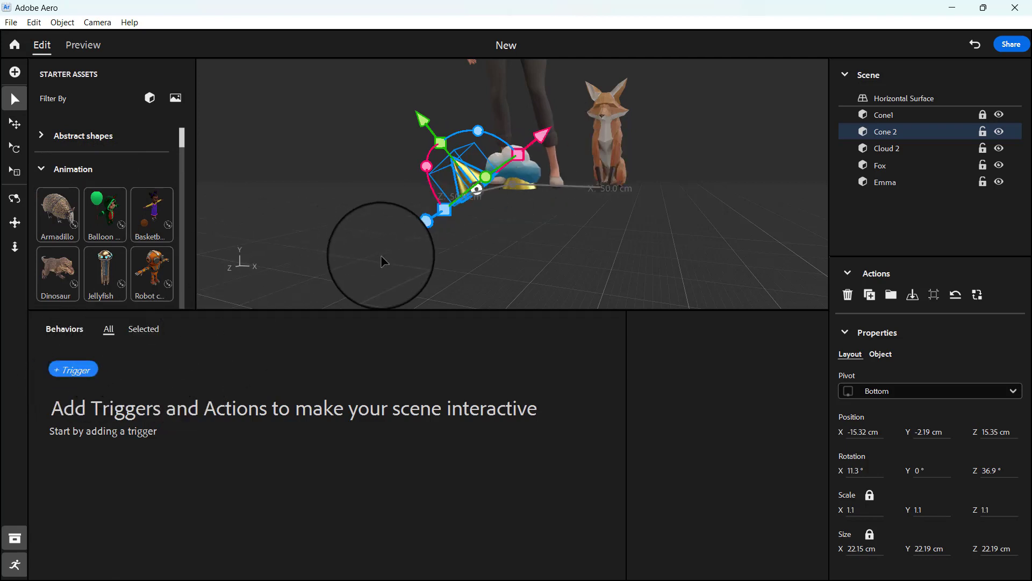
Create a shareable AR link for the project and close the sharing dialog
click(1013, 46)
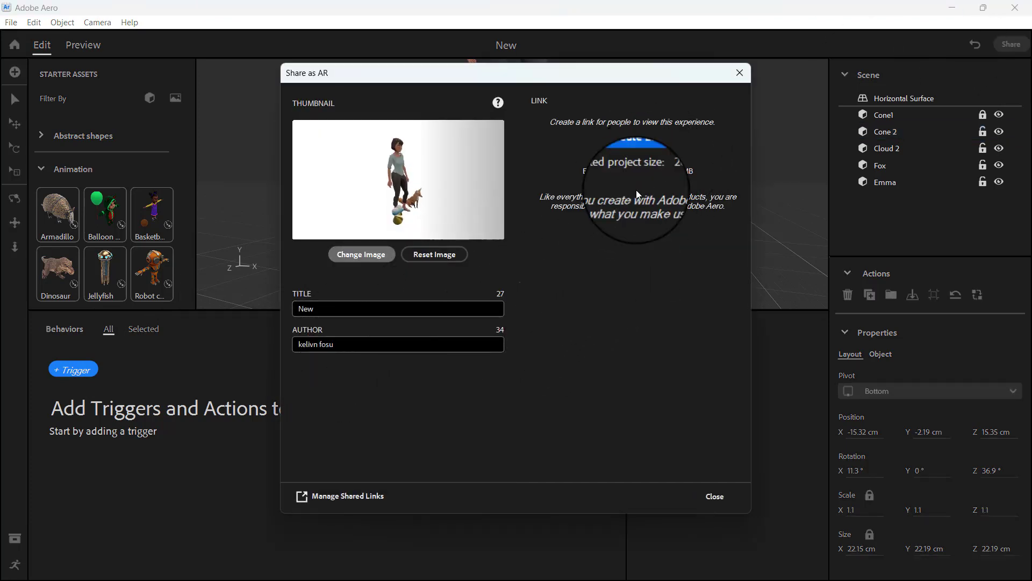
click(644, 155)
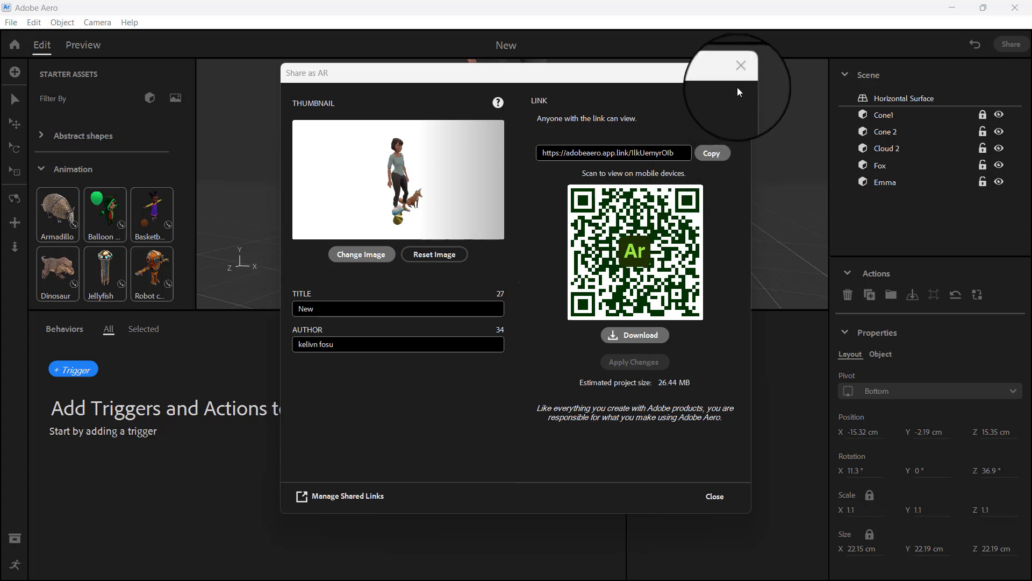
click(744, 74)
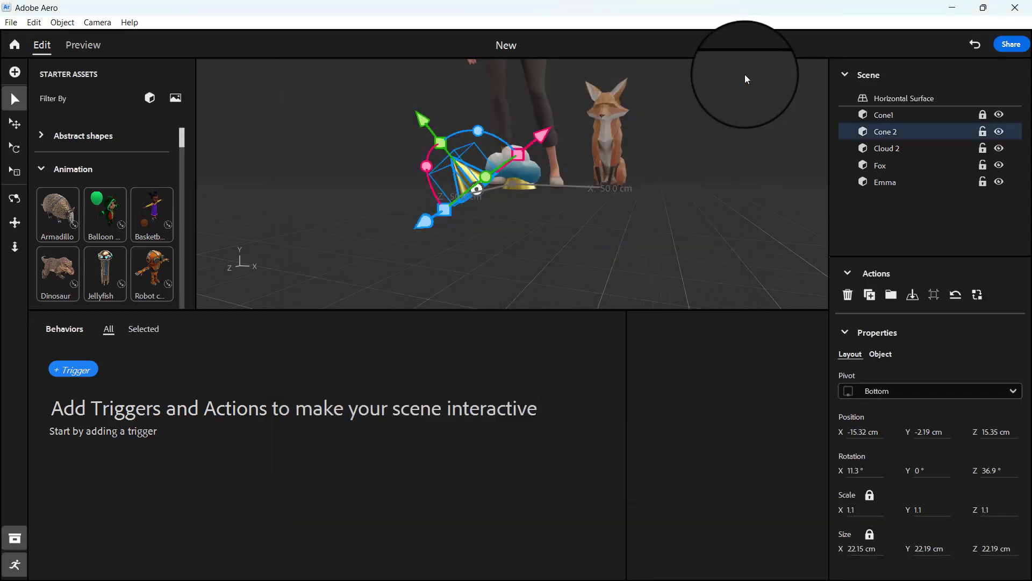
Preview the scene, orbit around Emma and the fox, and return to editing
click(98, 22)
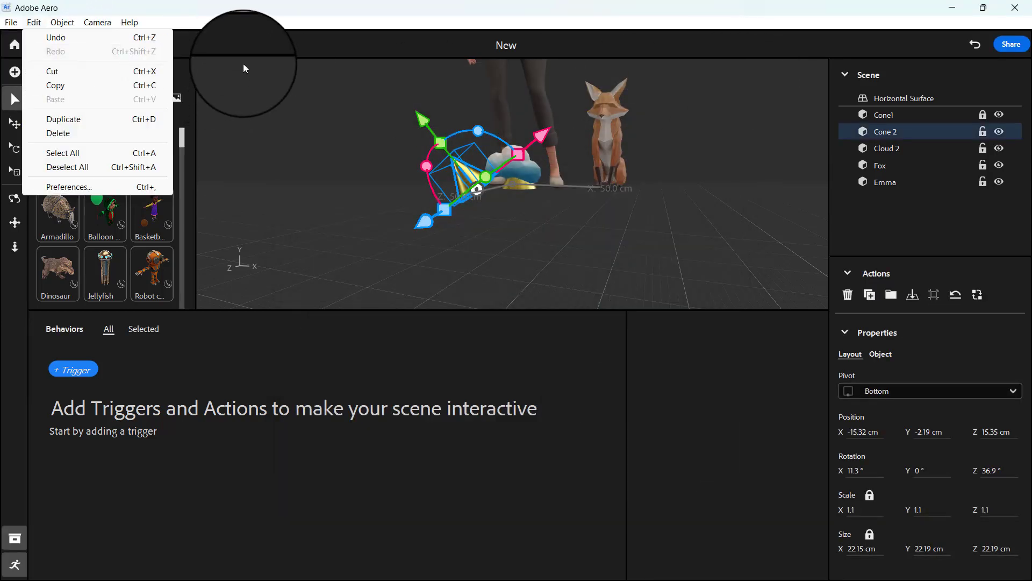
click(243, 64)
click(80, 45)
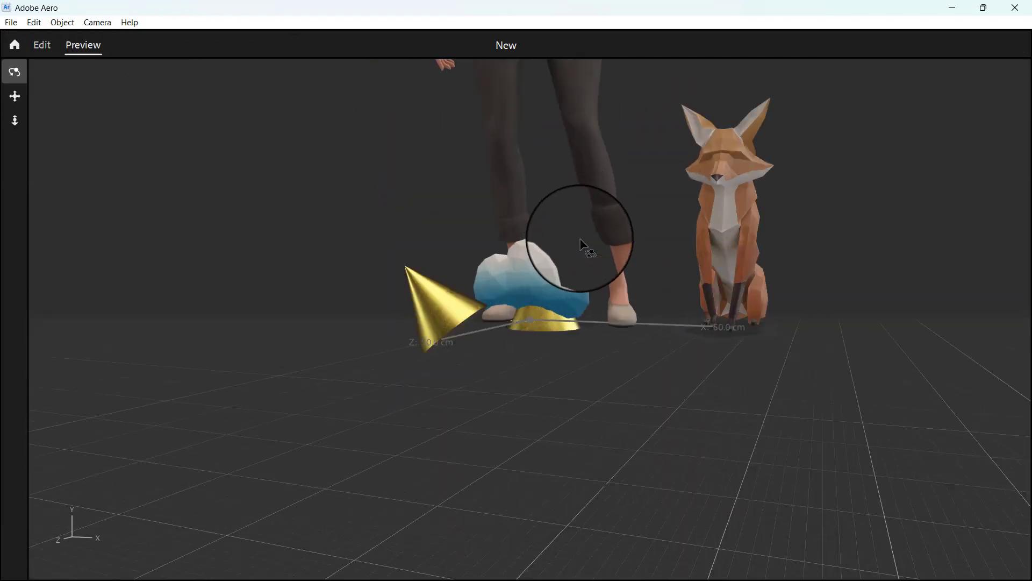
drag(590, 375, 459, 367)
scroll(460, 368, down, 5)
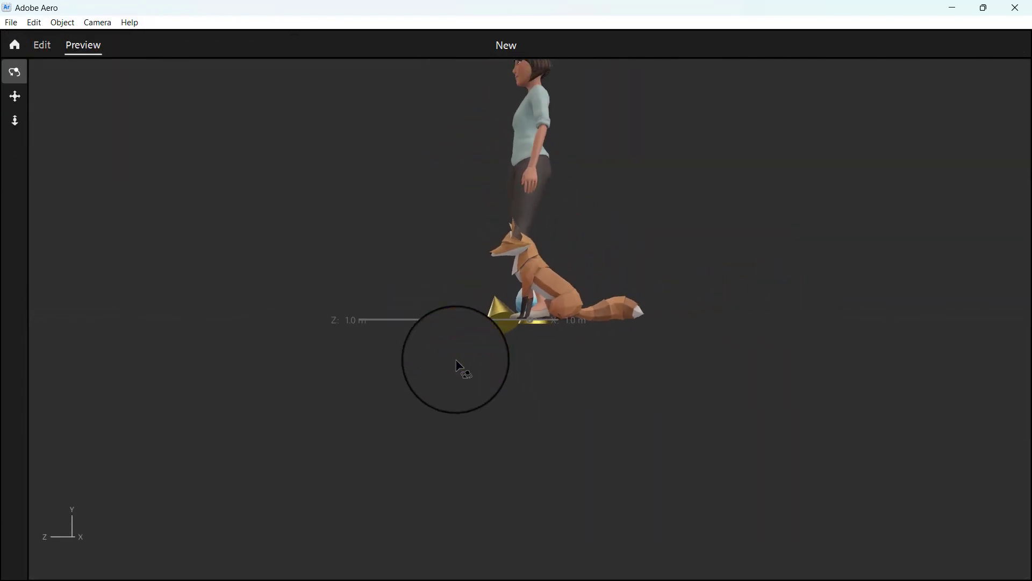
drag(461, 369, 601, 515)
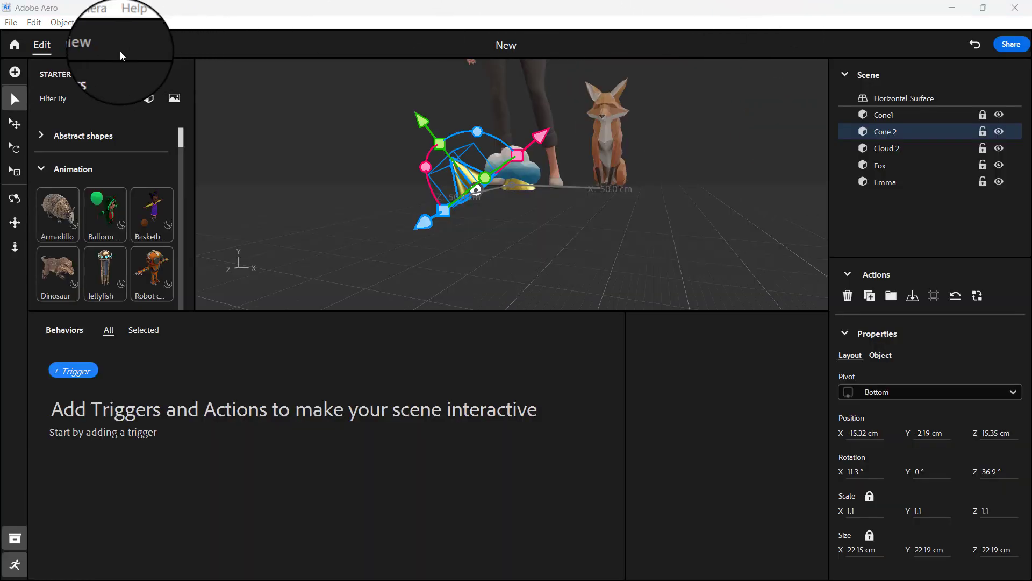
click(94, 50)
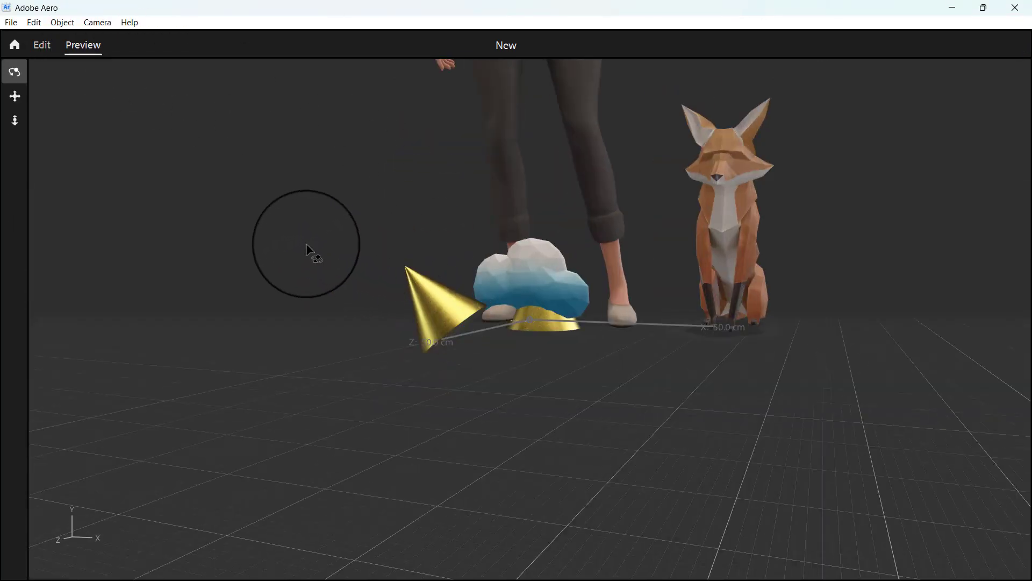
click(99, 22)
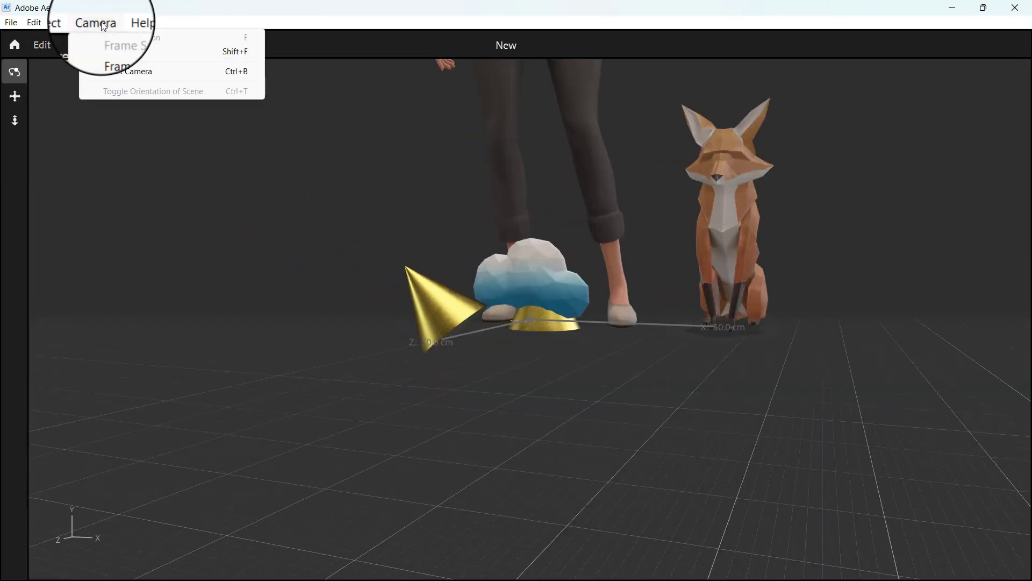
click(67, 24)
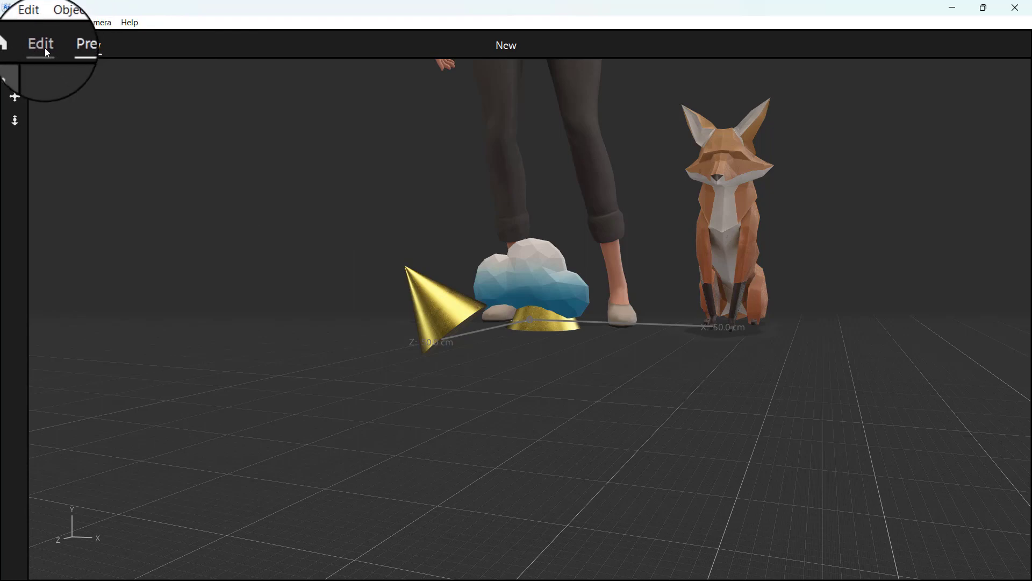
click(45, 50)
Frame all scene objects to inspect them from the front, and reset the camera
click(583, 232)
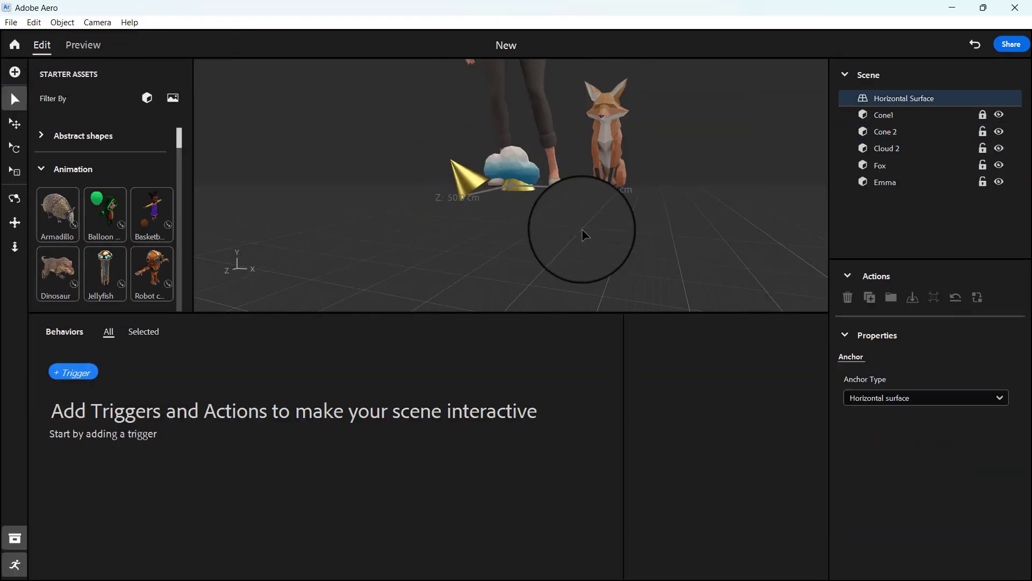
click(97, 22)
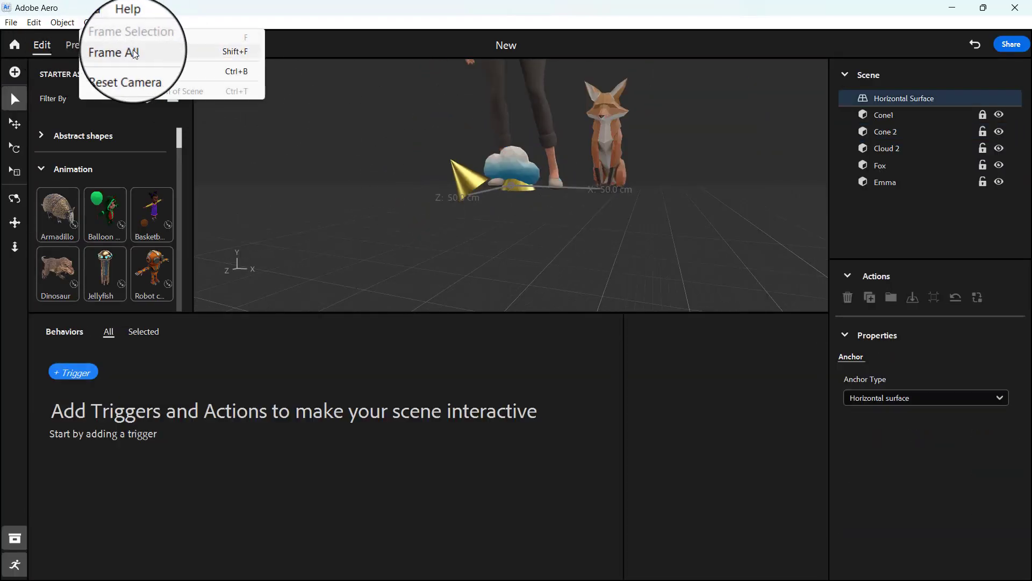
click(134, 54)
key(o)
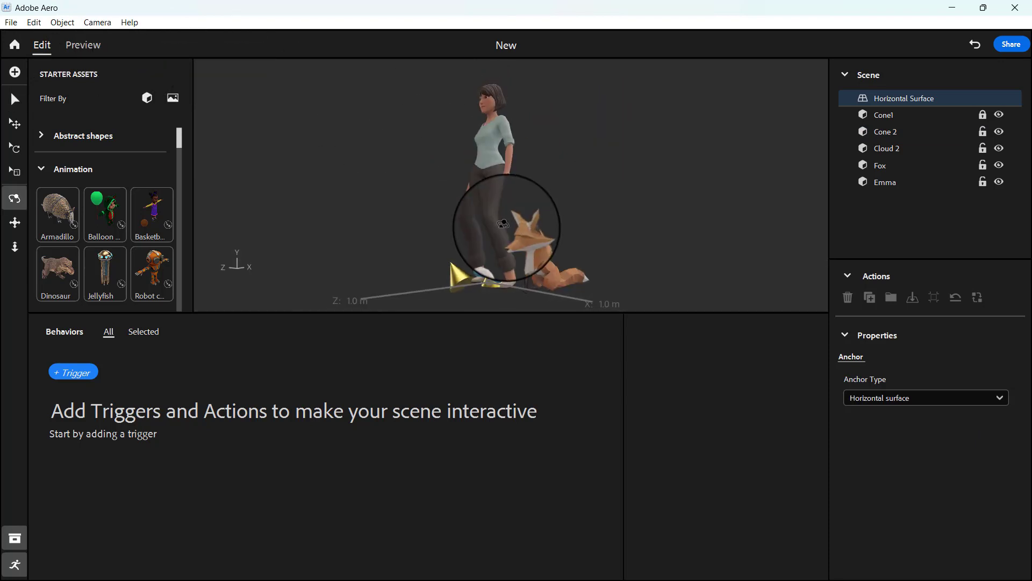
drag(503, 223, 585, 233)
key(v)
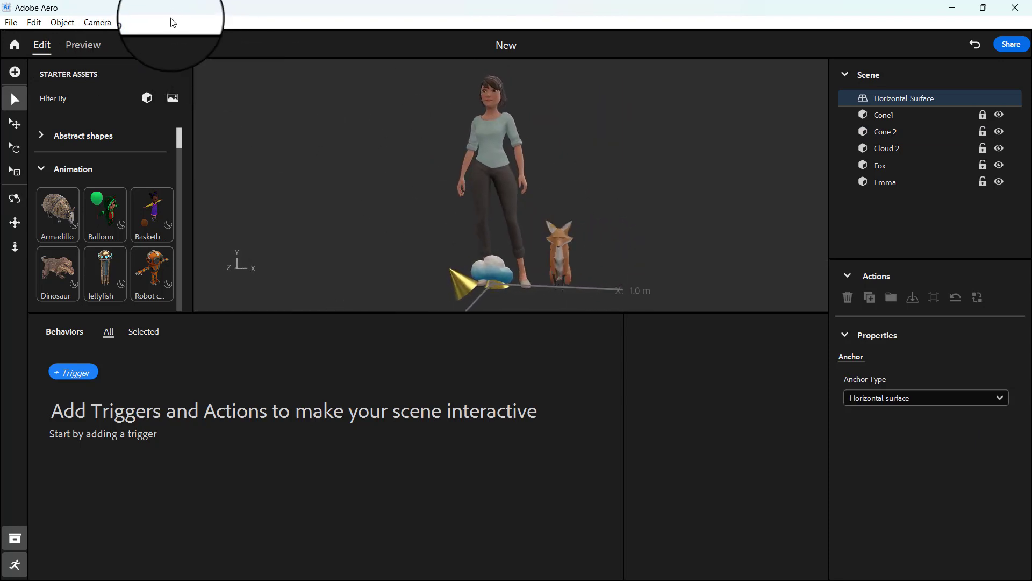
click(103, 22)
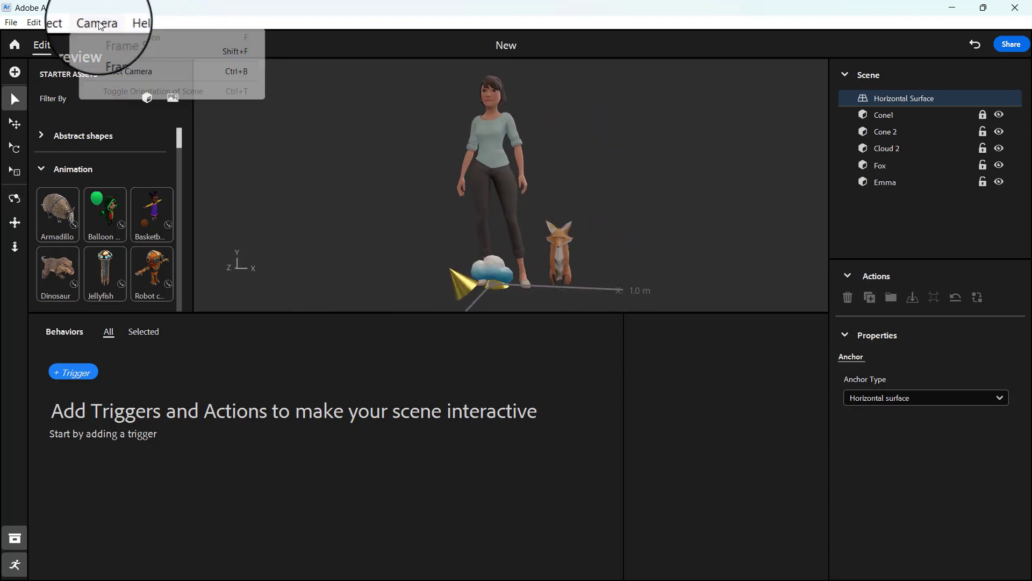
click(138, 69)
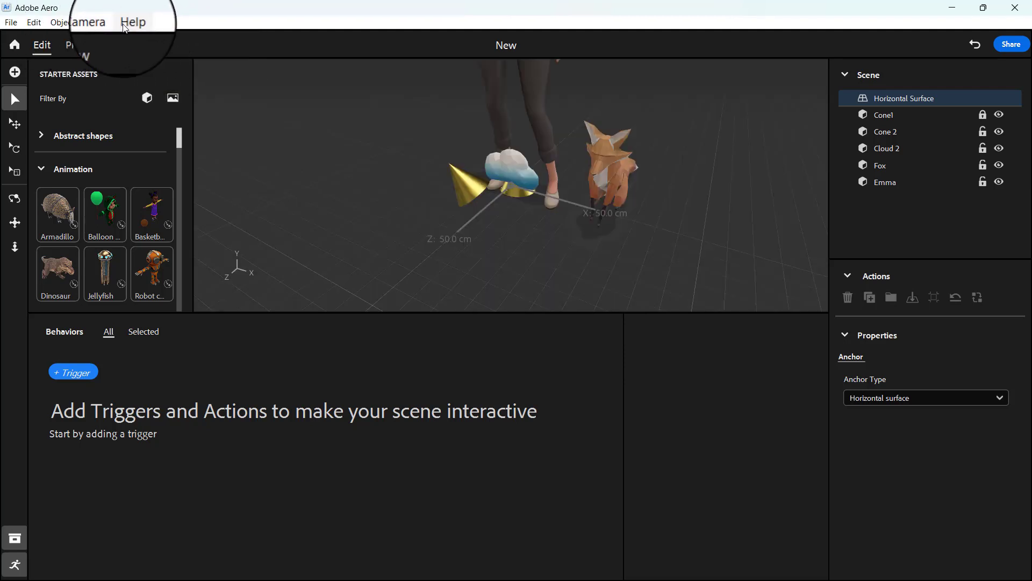
Examine the general preferences for dark mode and interface language, and close them without changes
click(129, 23)
mouse_move(106, 25)
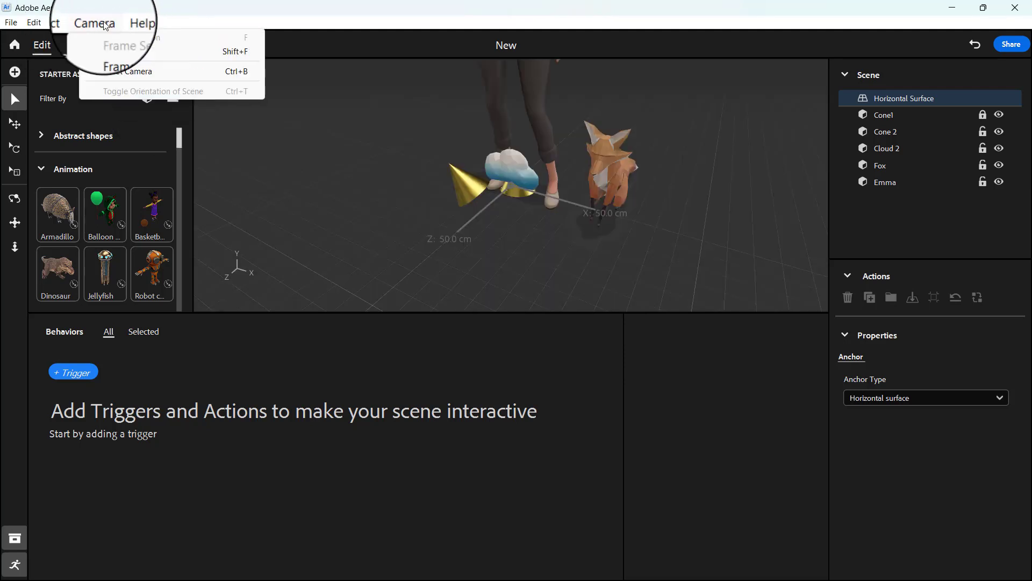
click(63, 22)
click(29, 25)
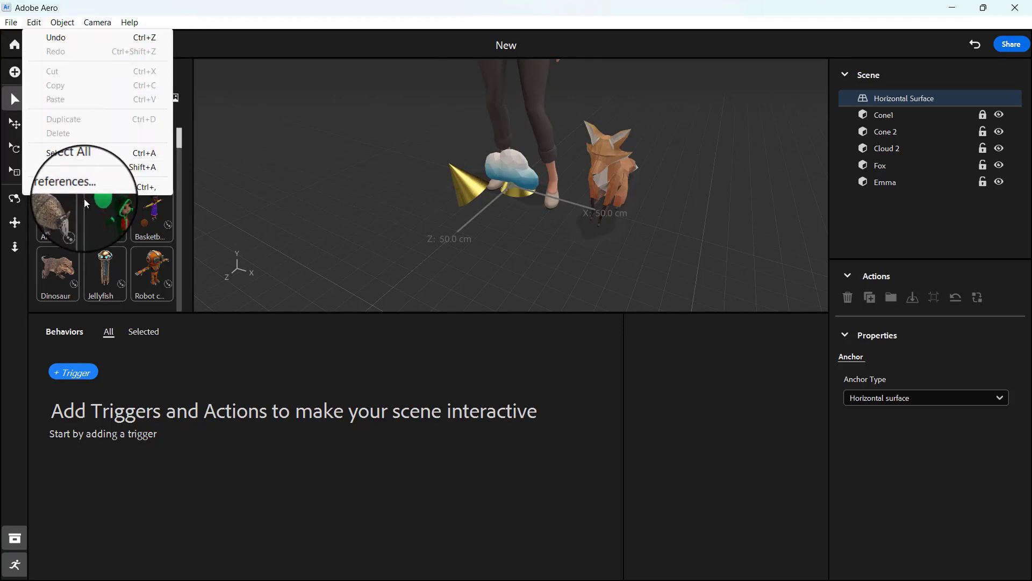
click(90, 189)
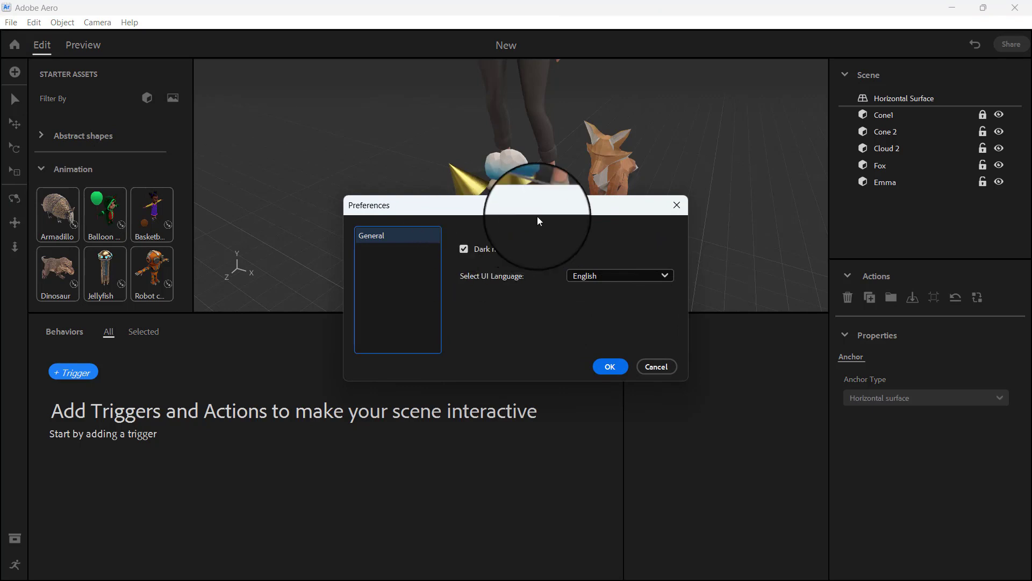
click(677, 204)
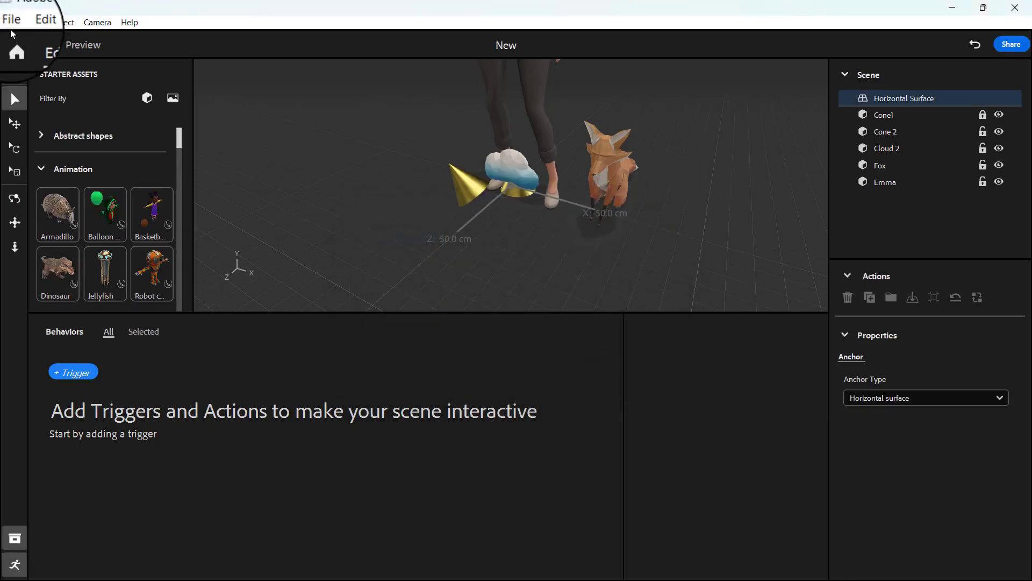
Export the project as an Aero Experience (*.real) file named New and dismiss the folder window
click(12, 23)
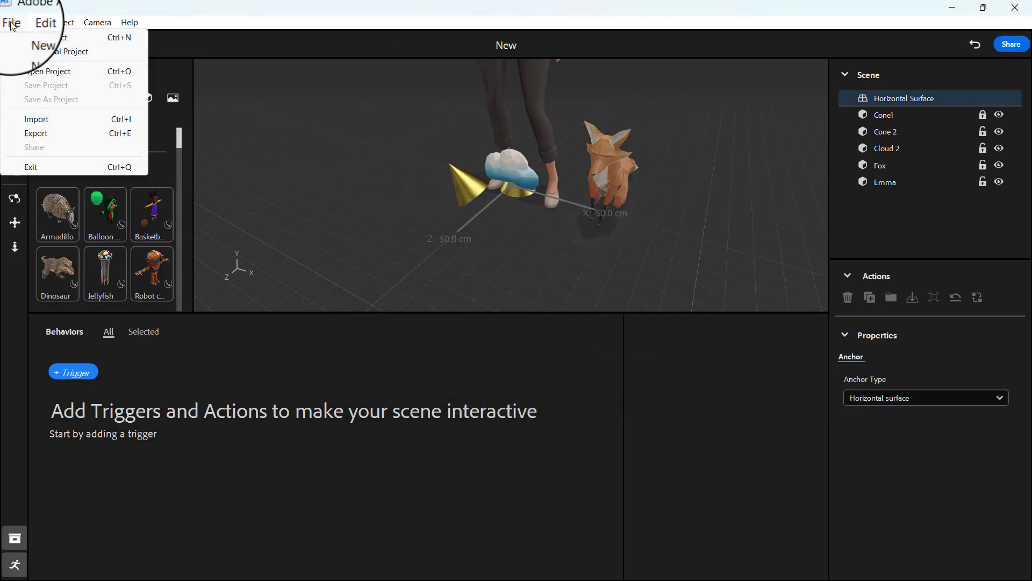
click(43, 135)
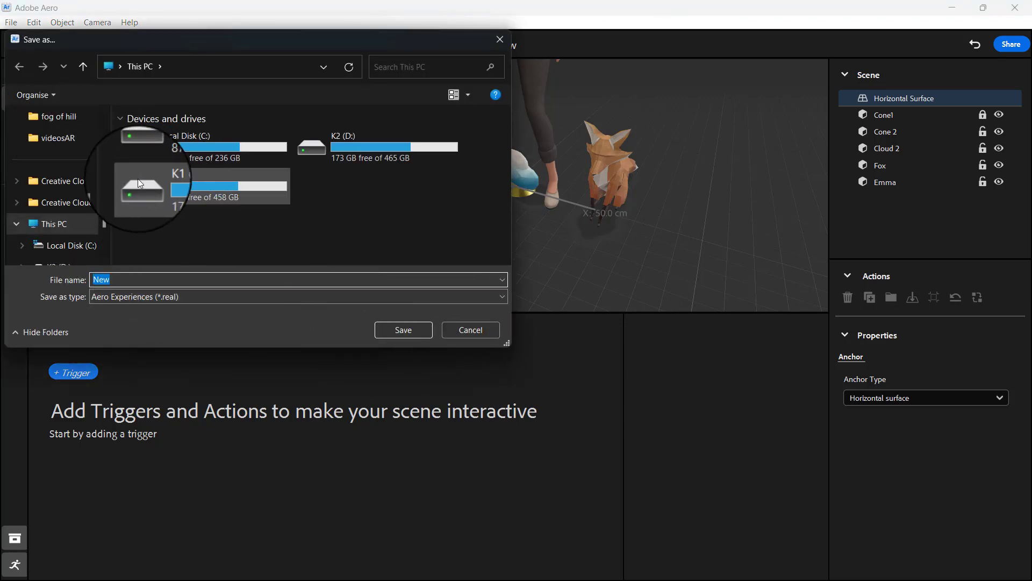
click(388, 331)
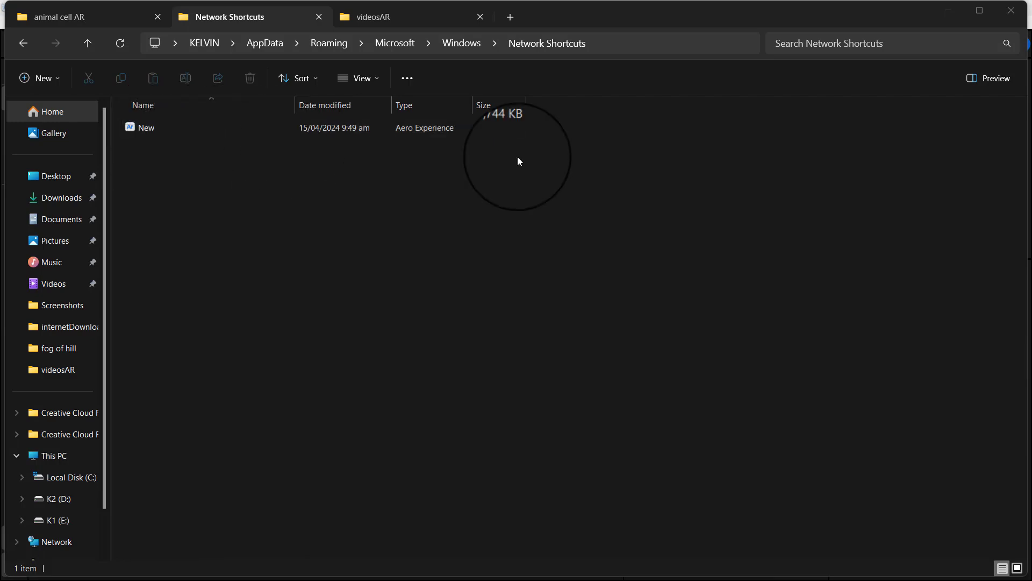
click(941, 7)
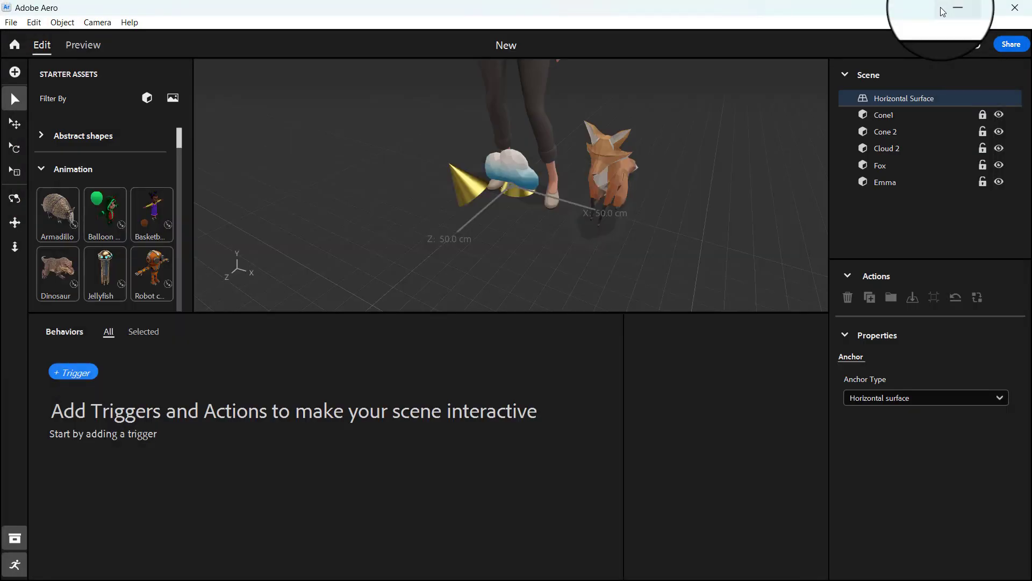
Examine the project's file commands, view its AR sharing link and QR code, and return to the scene without changes
click(12, 22)
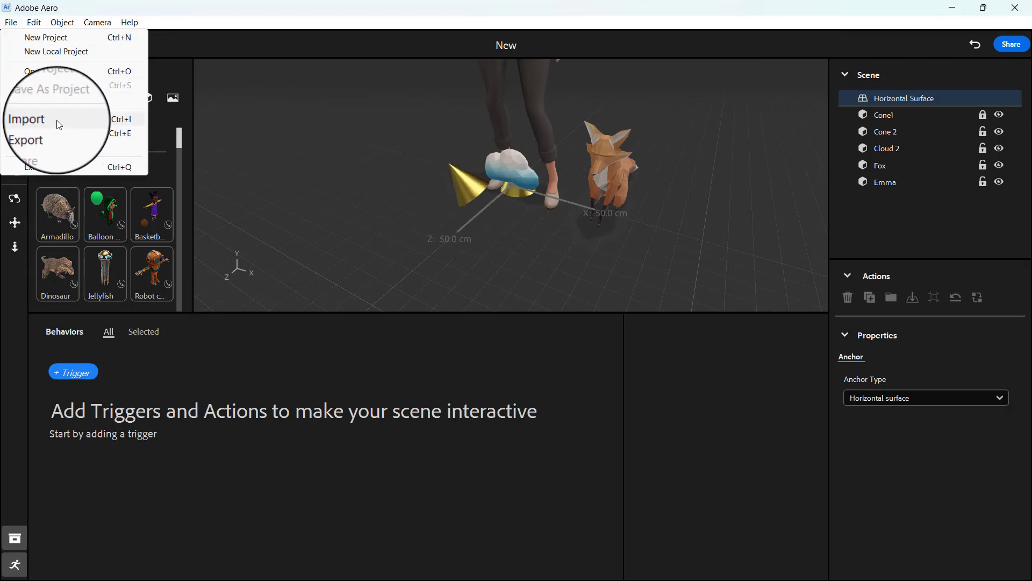
click(222, 11)
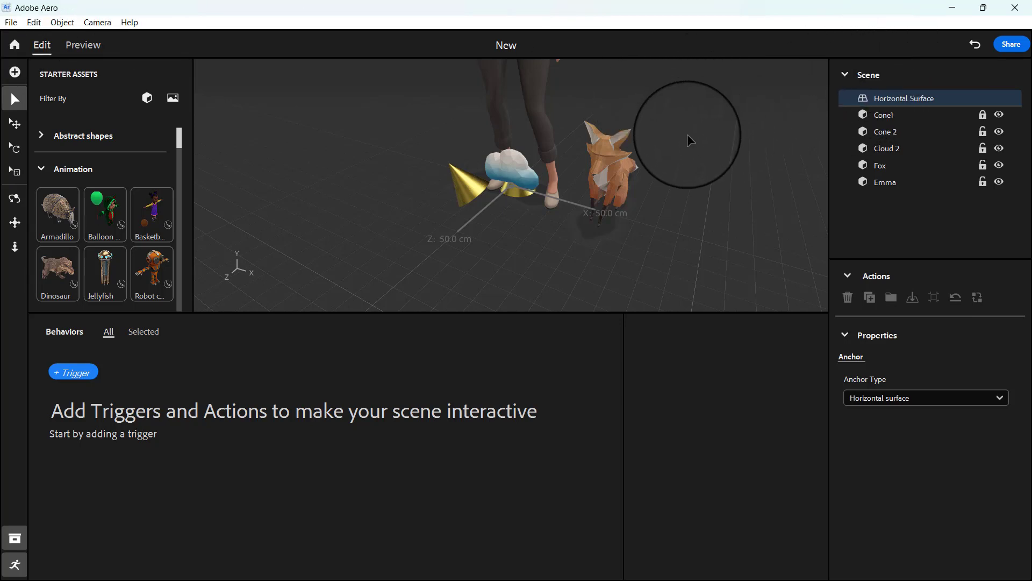
click(1008, 49)
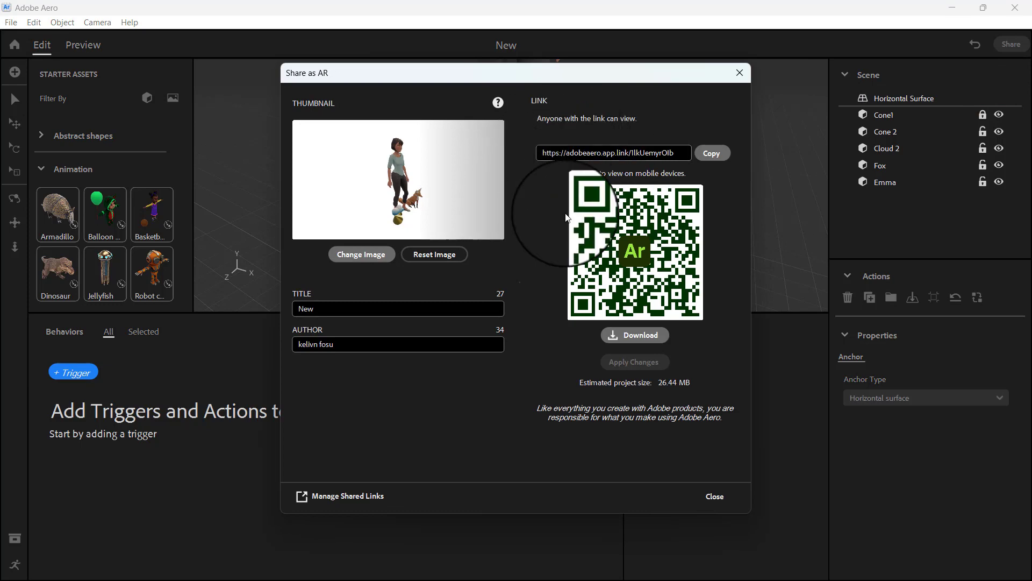
click(734, 75)
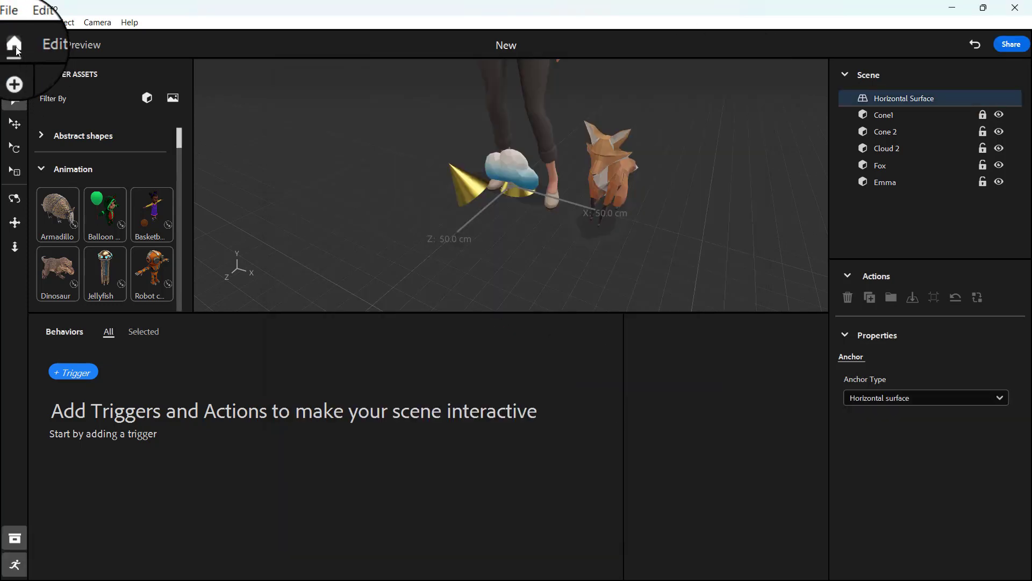
Leave the project for the home screen, browse the saved files, and view the file options for UpDownTheCandyHouse without applying any
click(16, 47)
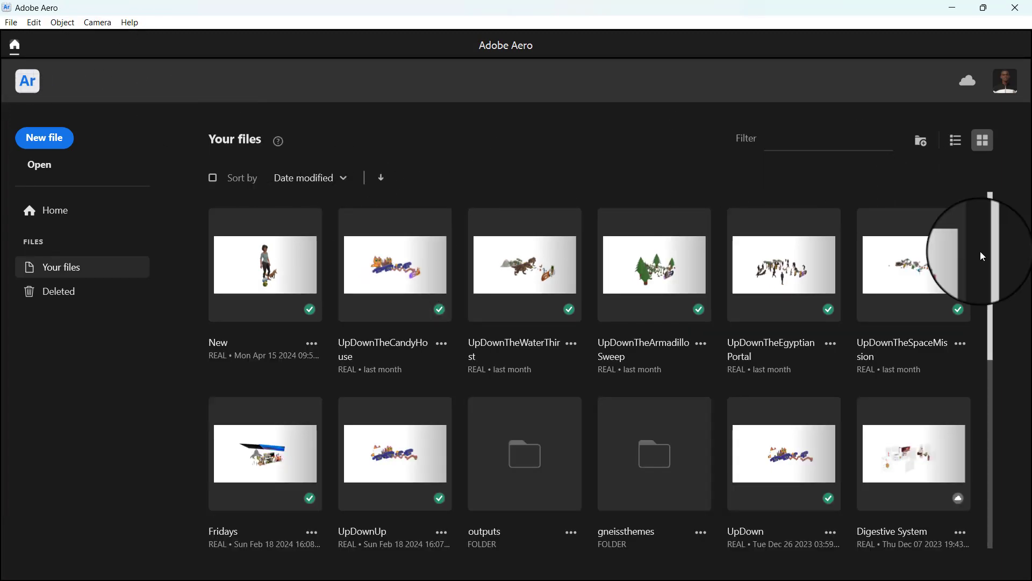
scroll(675, 362, down, 7)
scroll(676, 363, up, 7)
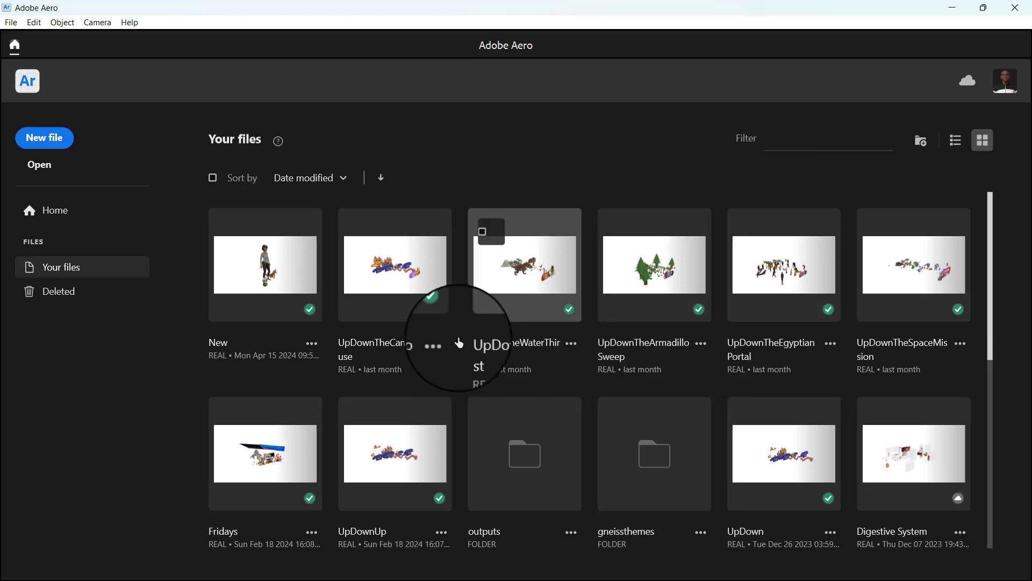
click(442, 345)
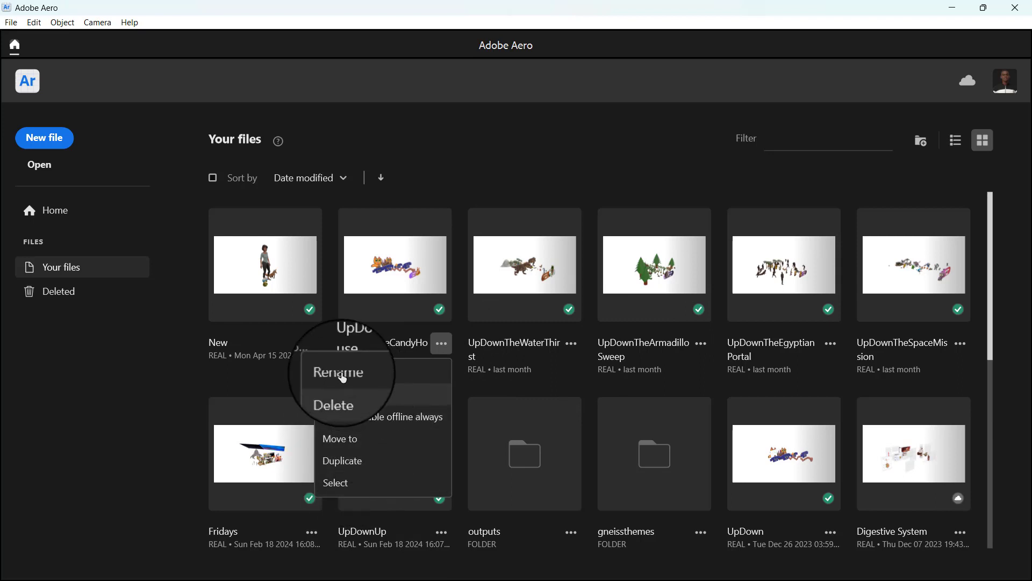
click(167, 398)
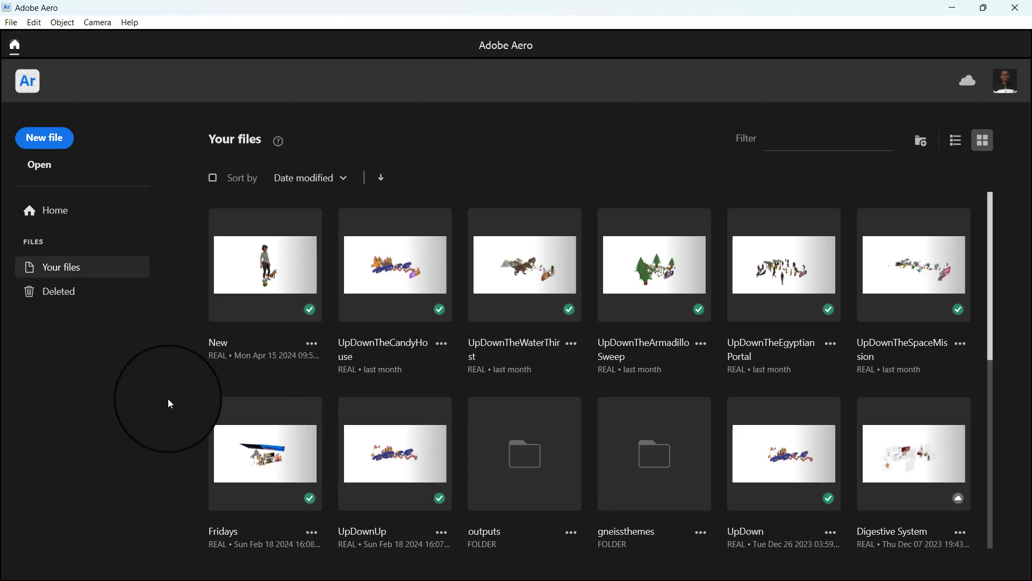